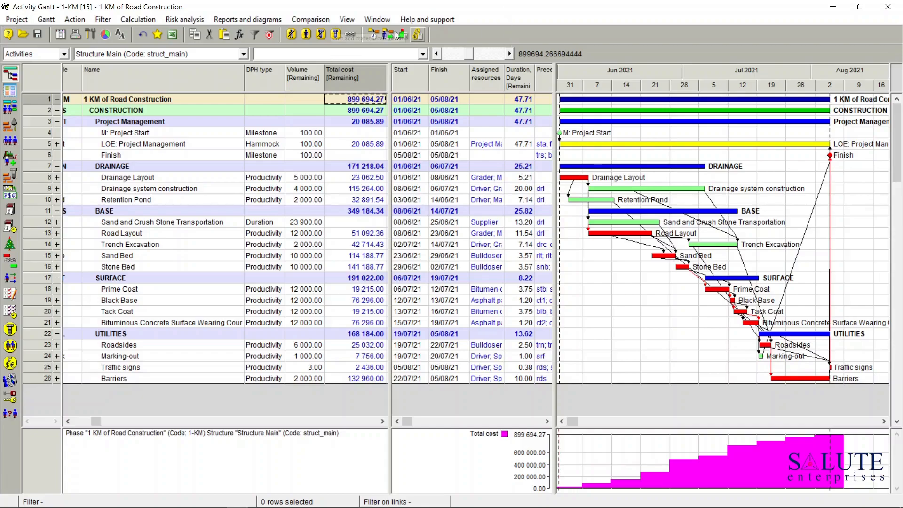
Step: Add a new cost component to the project's list of cost components
click(350, 19)
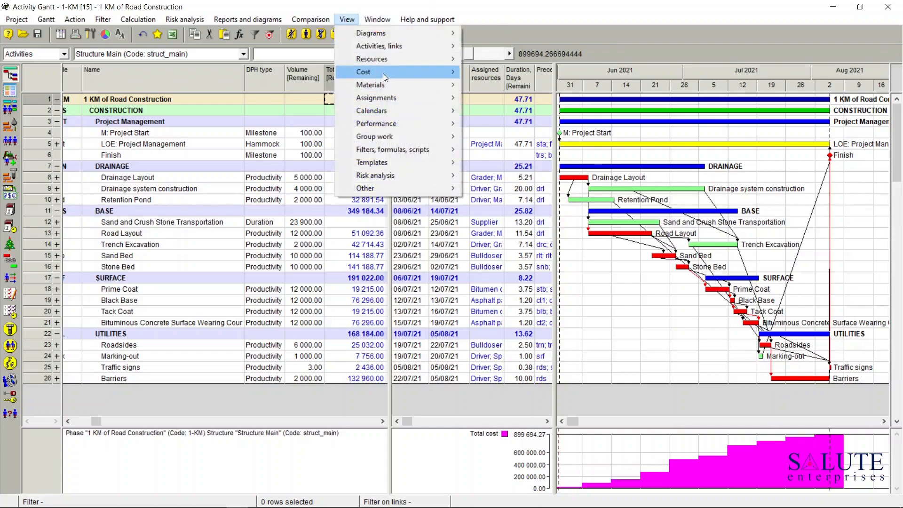
mouse_move(383, 74)
click(526, 73)
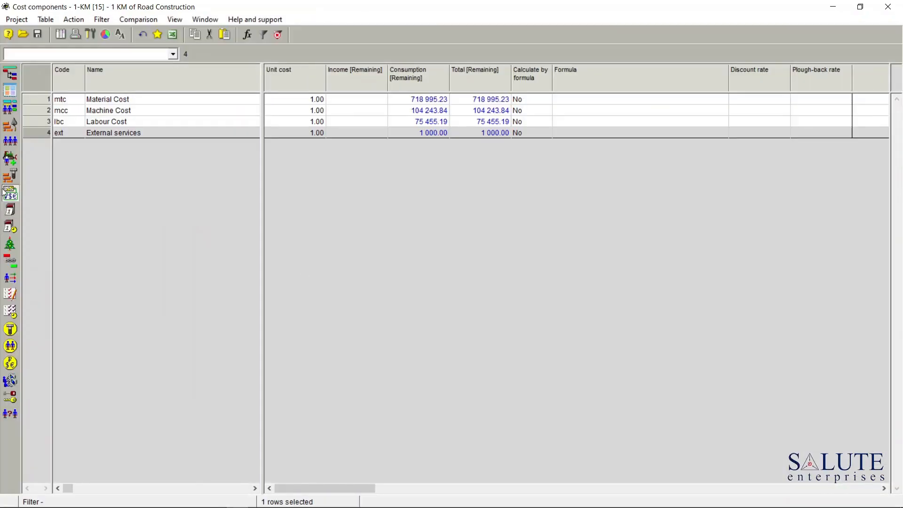
right_click(37, 149)
click(71, 160)
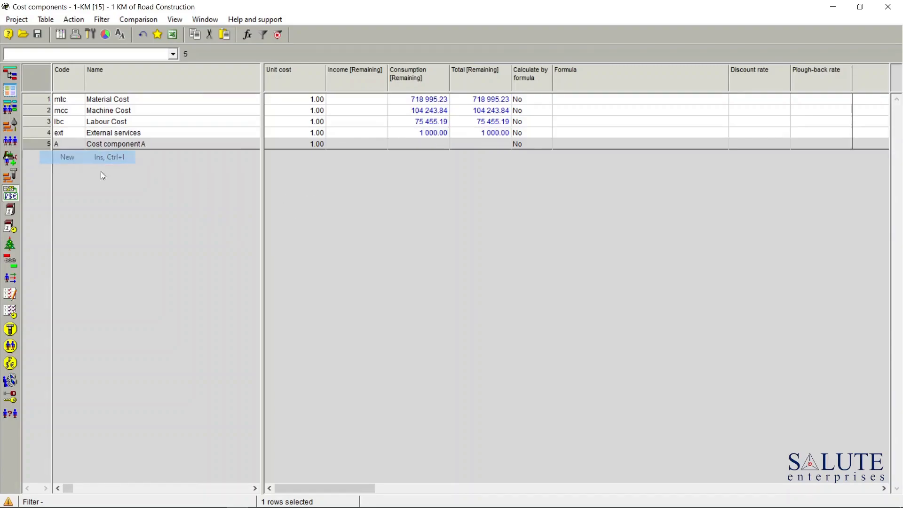
Step: Rename the new cost component to "Indirect Cost" and set its code to "inc"
double_click(36, 147)
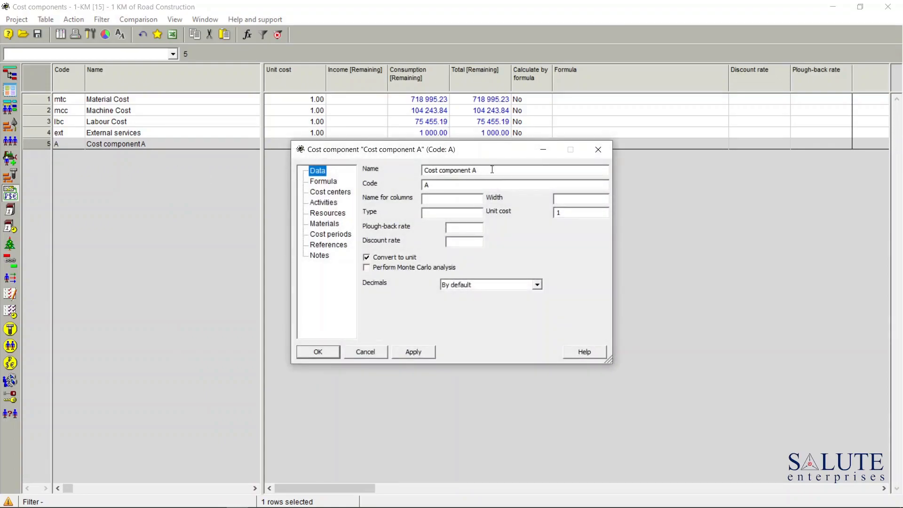
drag(492, 169, 361, 175)
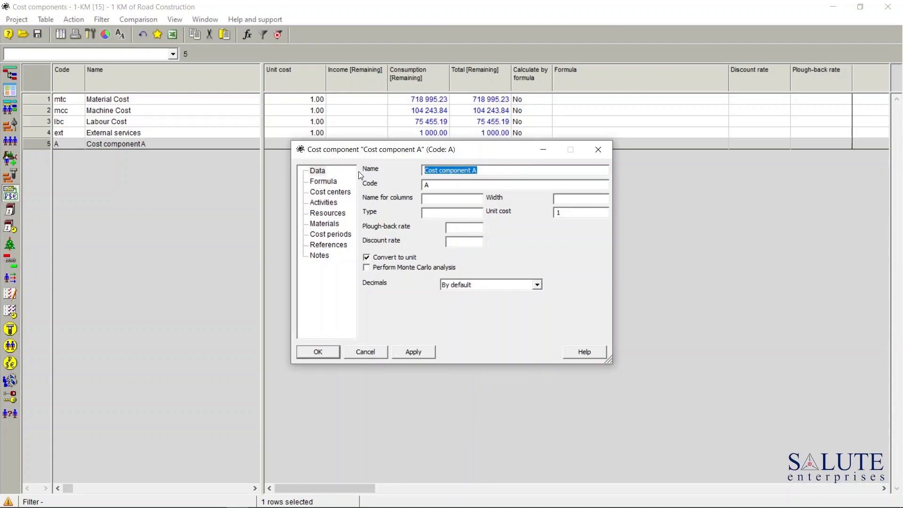
text(Ind)
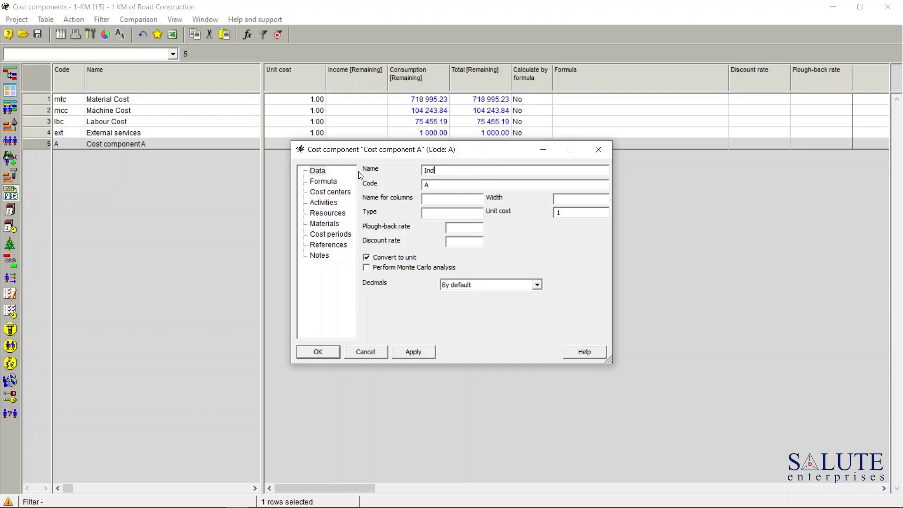
text(irect Cost)
drag(450, 187, 409, 189)
text(inc)
Step: Enable calculation by formula for Indirect Cost and enter the sum of Labour Cost, Machine Cost and Material Cost as its formula
click(325, 184)
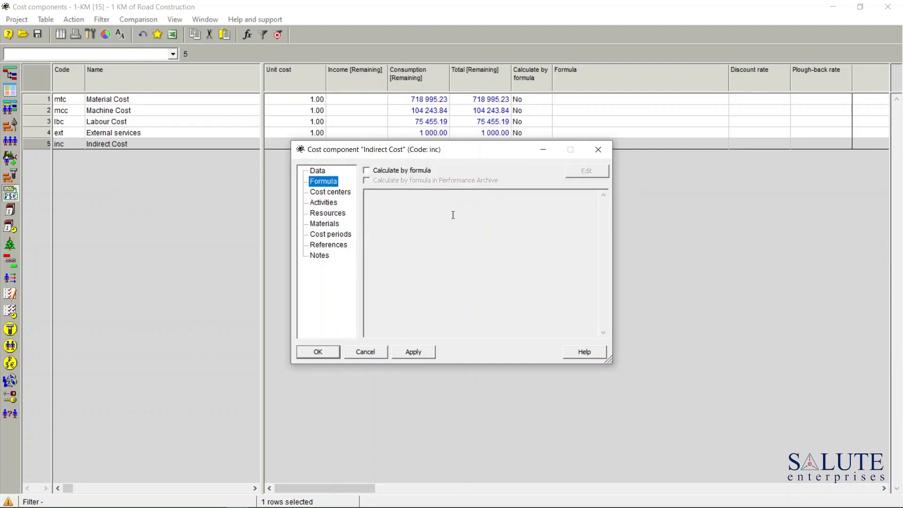
click(368, 171)
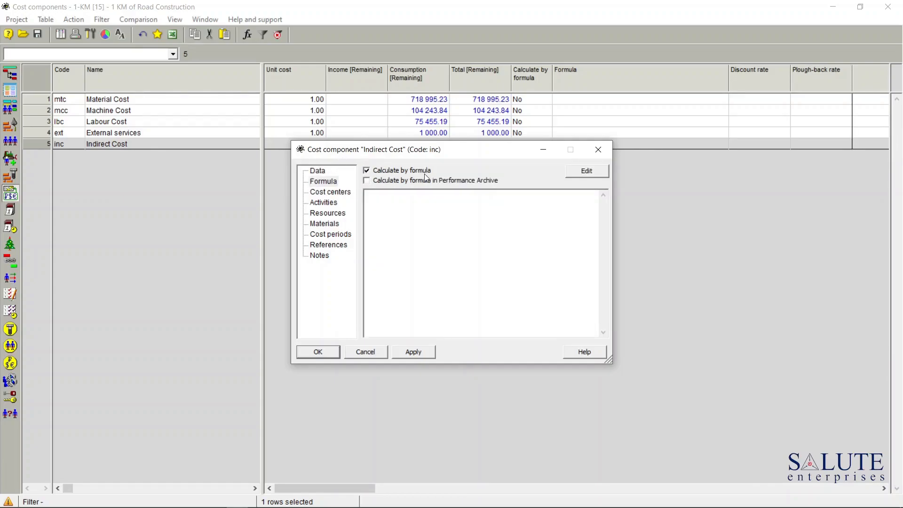
click(587, 171)
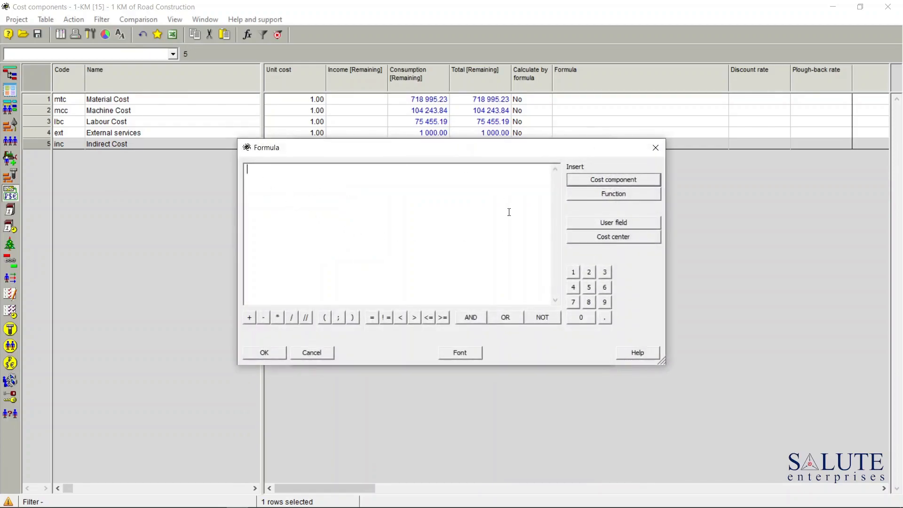
click(620, 180)
double_click(371, 206)
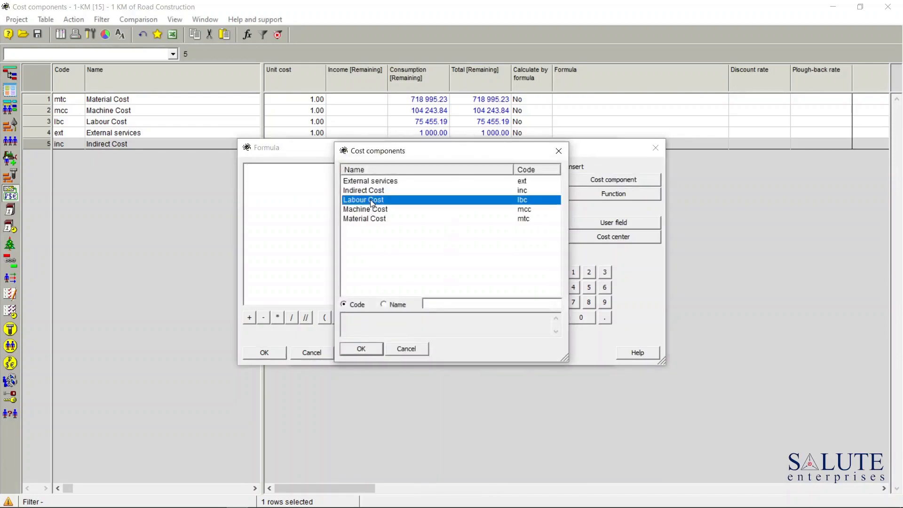
text(+)
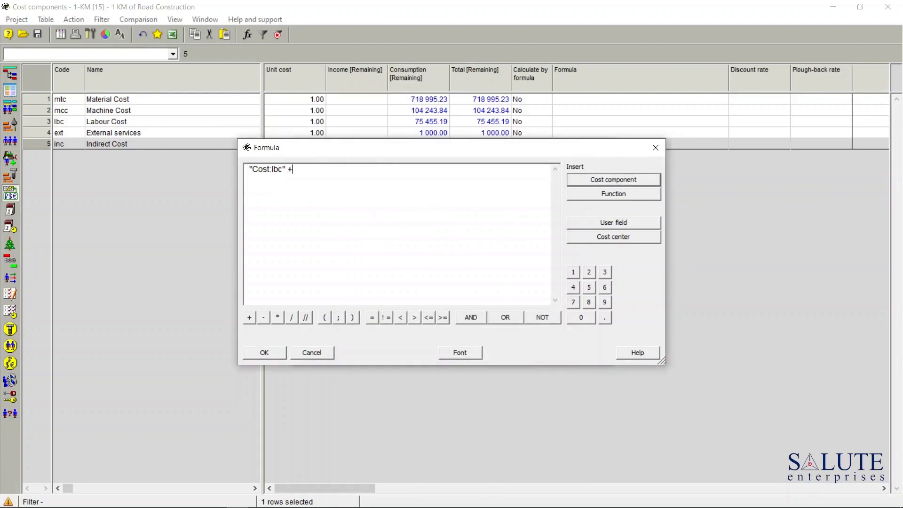
click(616, 180)
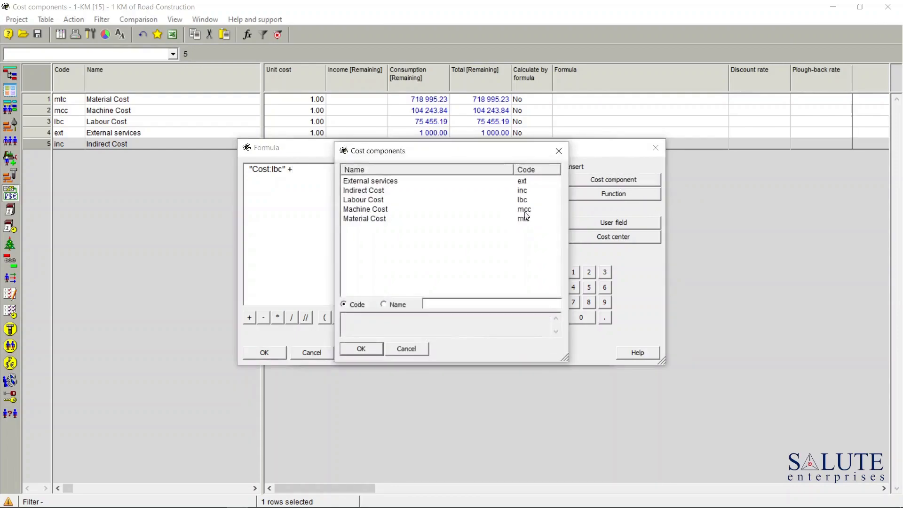
double_click(378, 210)
text(+)
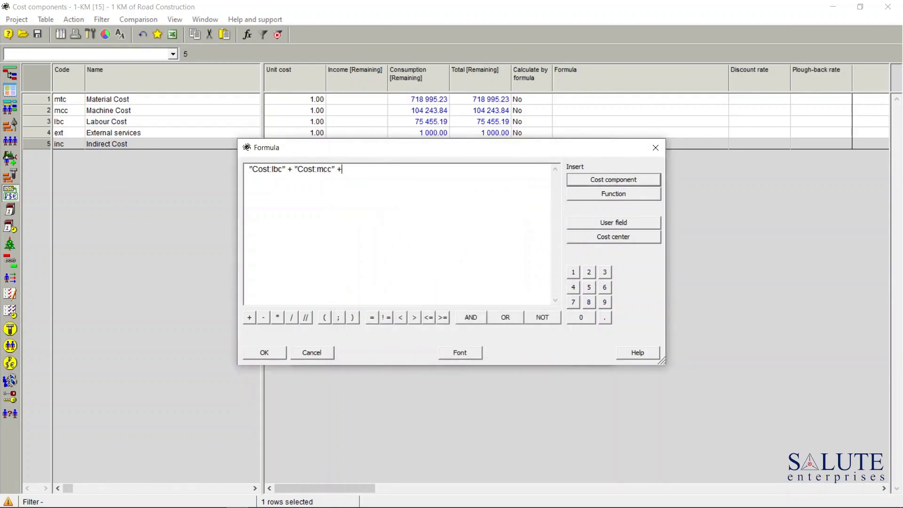
click(603, 183)
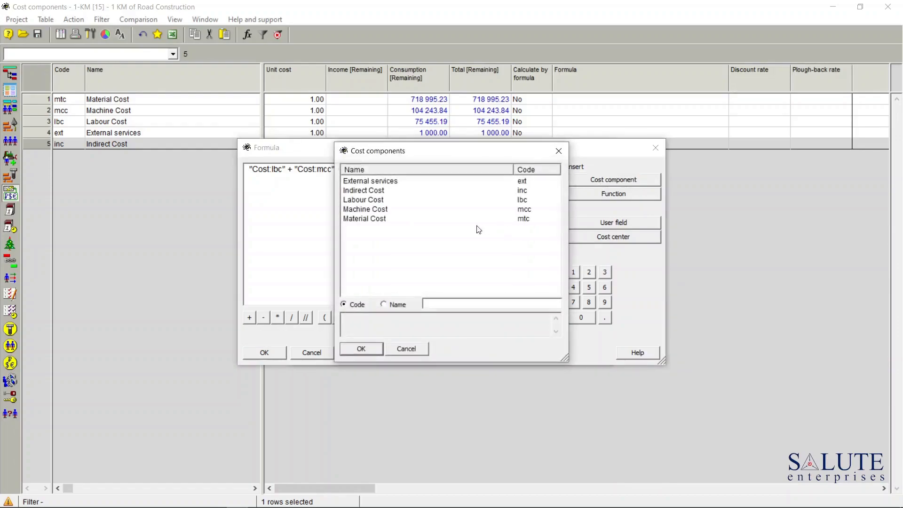
double_click(370, 219)
Step: Enclose the formula's sum in parentheses, multiply it by 0.18 and save the Indirect Cost component
text())
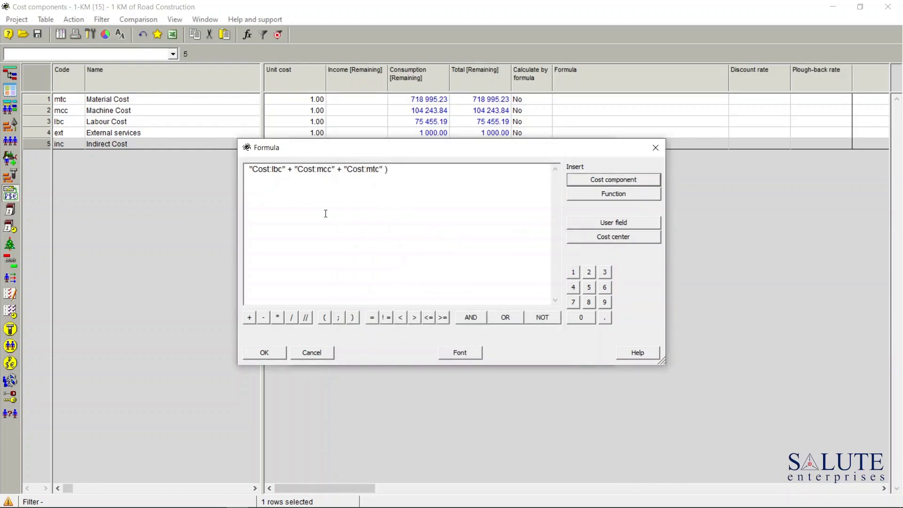
text(()
click(402, 168)
text(*)
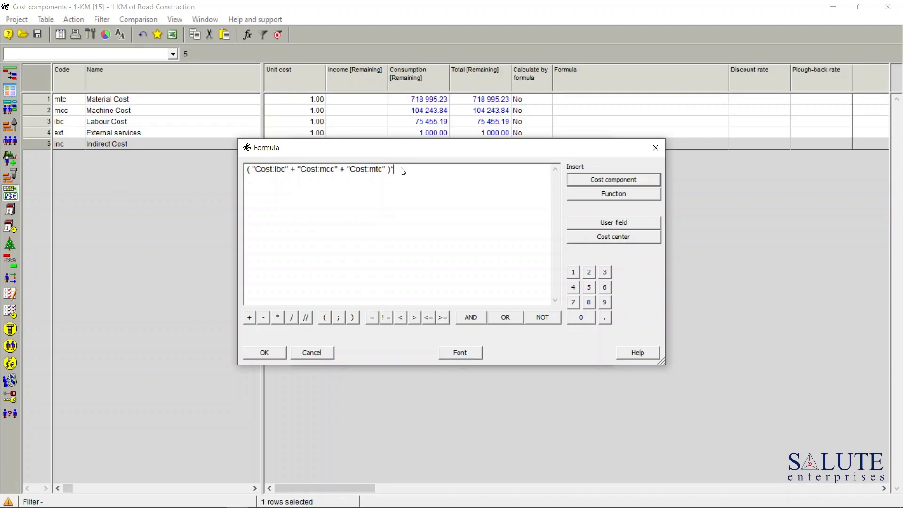
text(0.18)
click(266, 354)
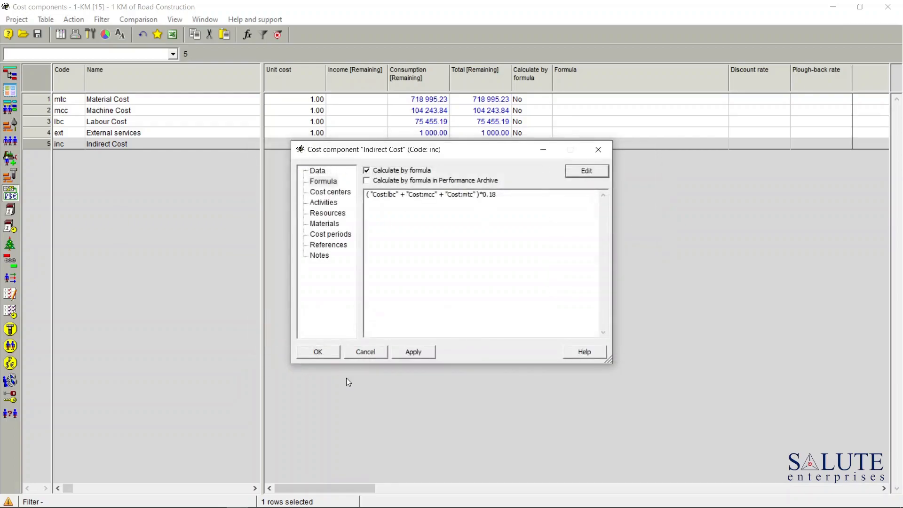
click(317, 353)
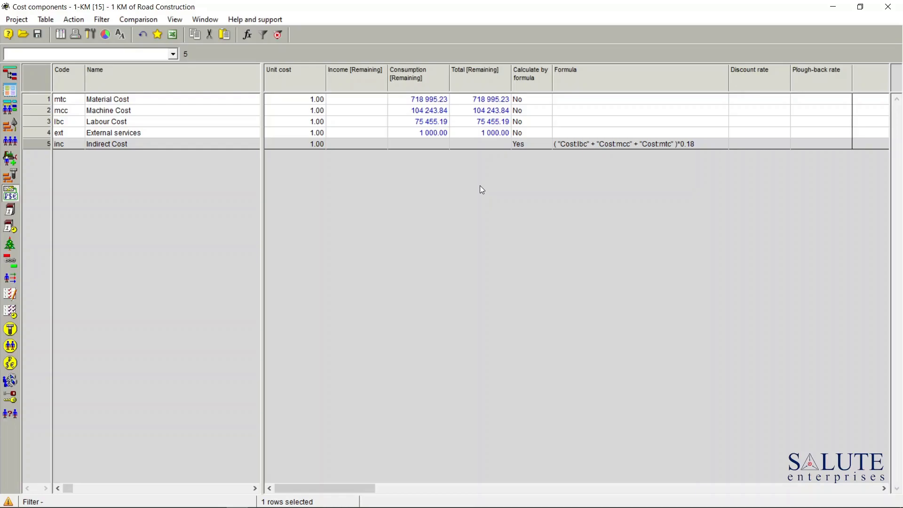
Step: Show the remaining Indirect Cost column before the Total cost column in the Activity Gantt table
click(10, 75)
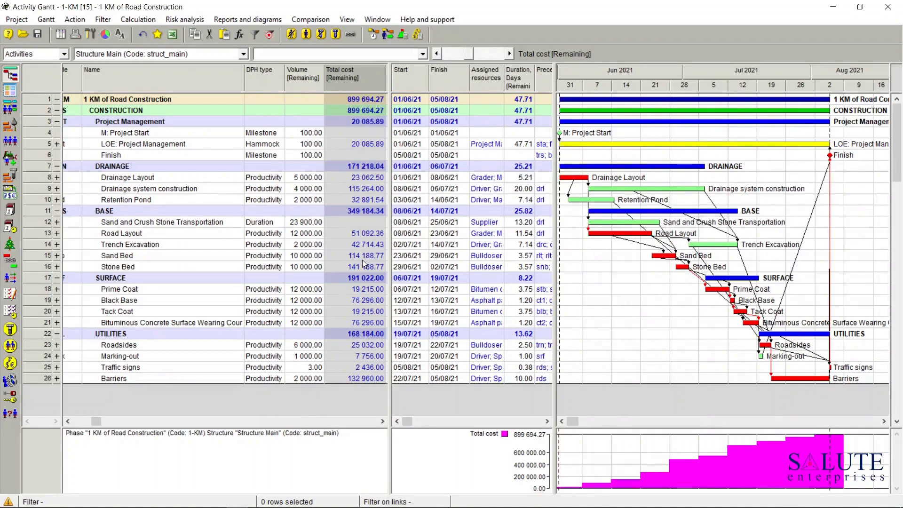
right_click(367, 70)
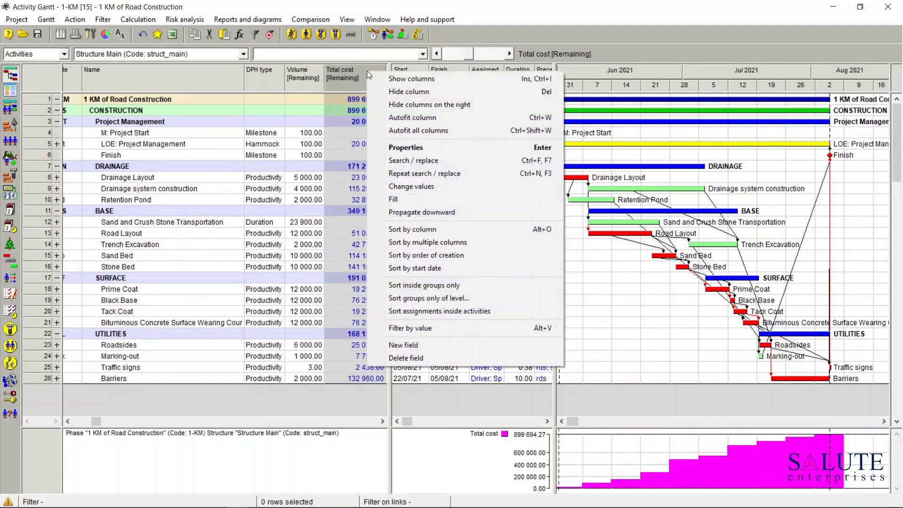
click(414, 79)
click(314, 254)
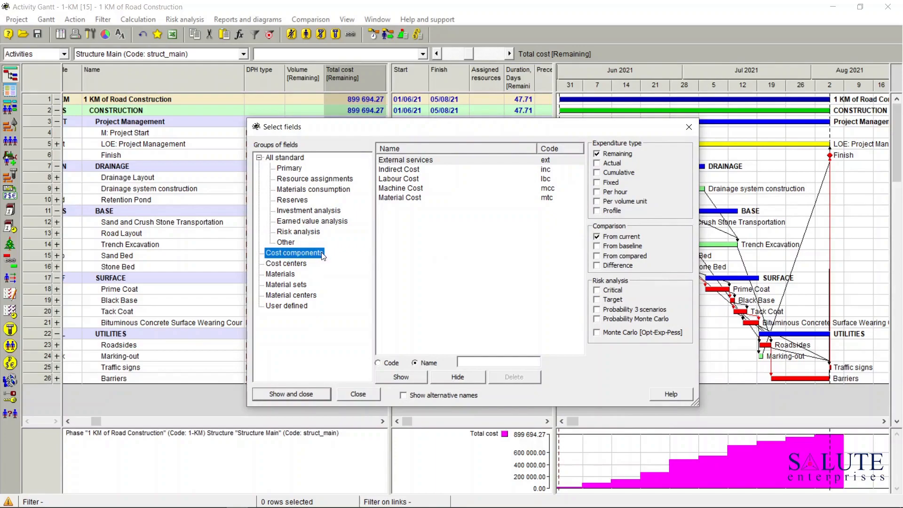
click(401, 175)
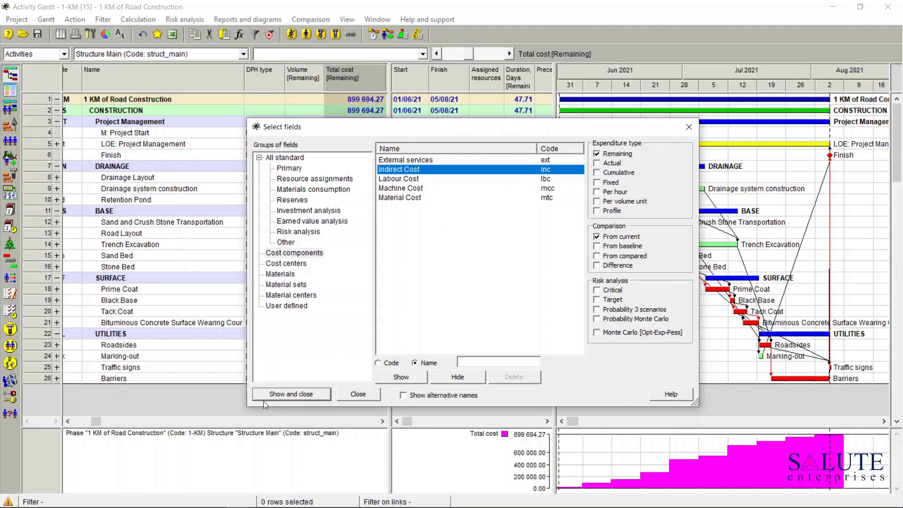
click(298, 395)
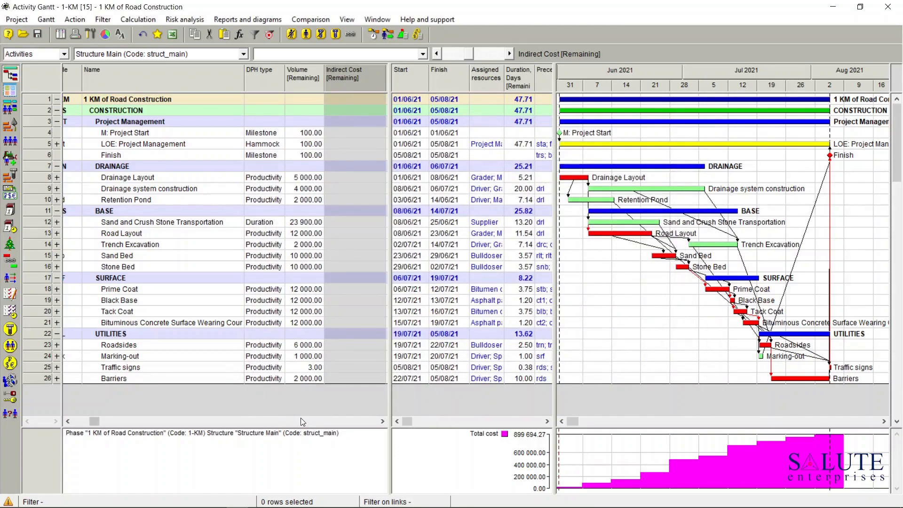
Step: Widen the activity table to include the Total cost column and run the cost and material calculation with the existing options
drag(390, 264, 451, 259)
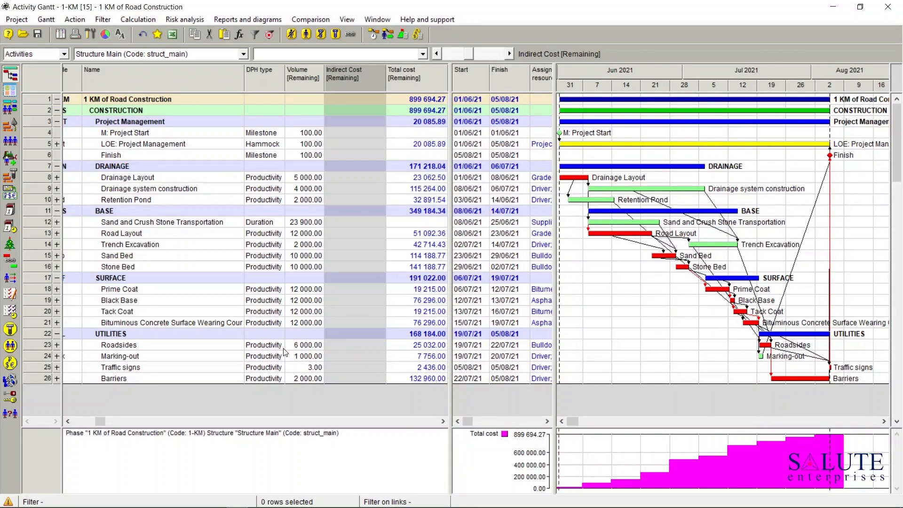
click(419, 36)
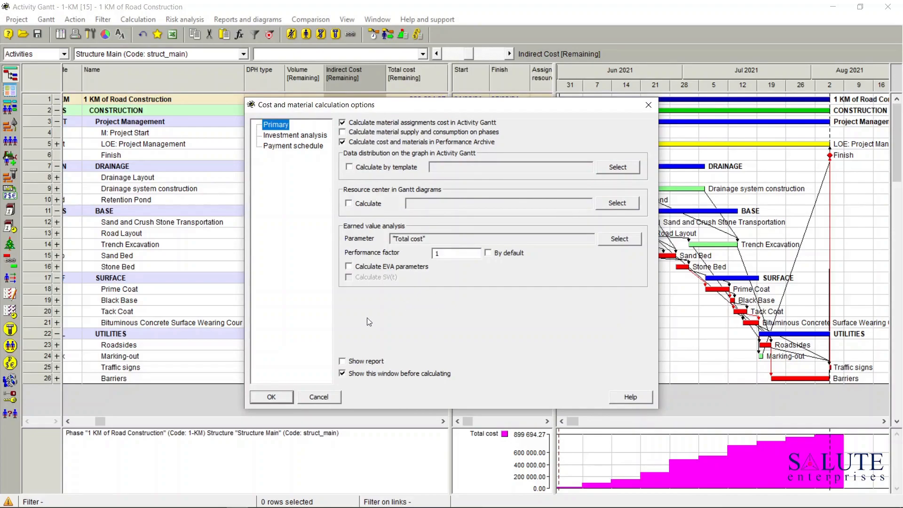
click(279, 399)
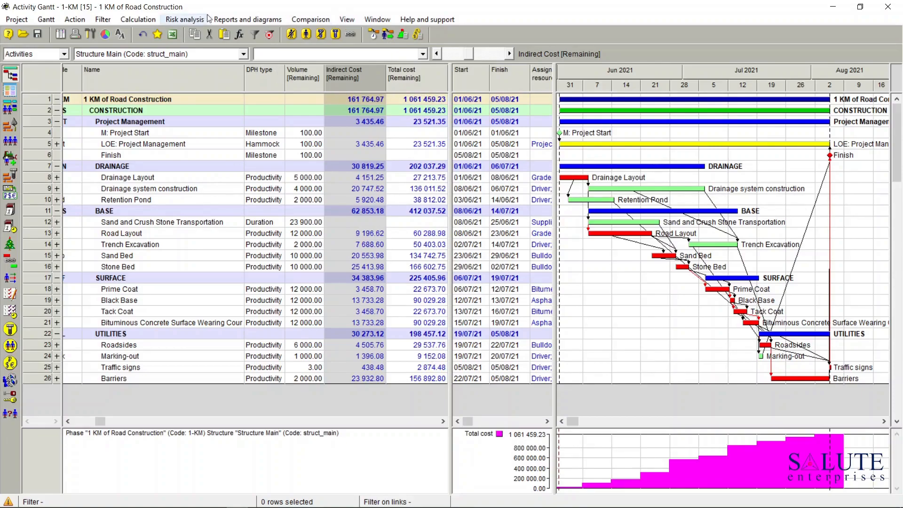
Step: Check the Indirect Cost amounts in the cost components list and return to the Activity Gantt
click(347, 19)
mouse_move(383, 73)
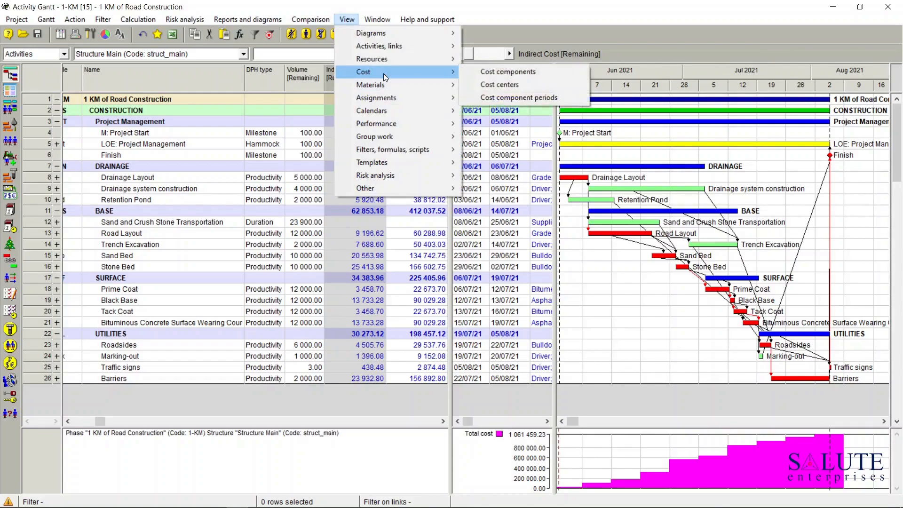
click(517, 72)
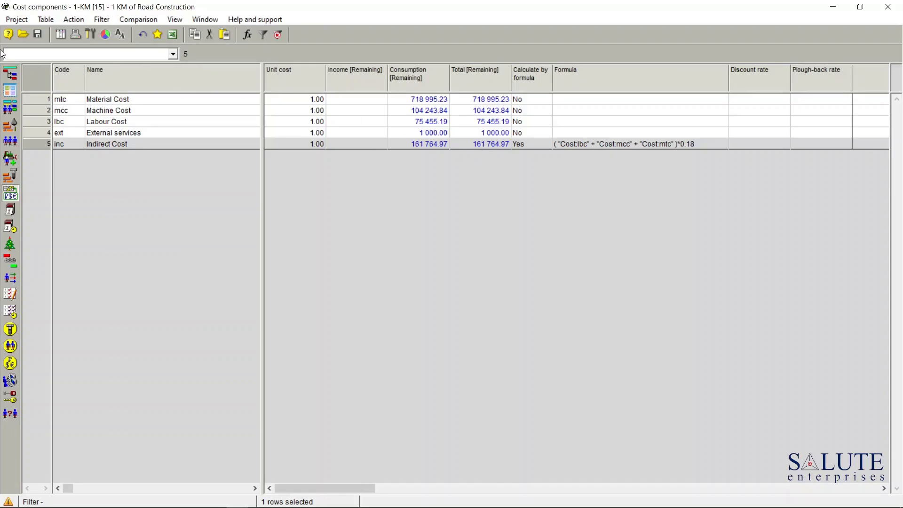
click(10, 74)
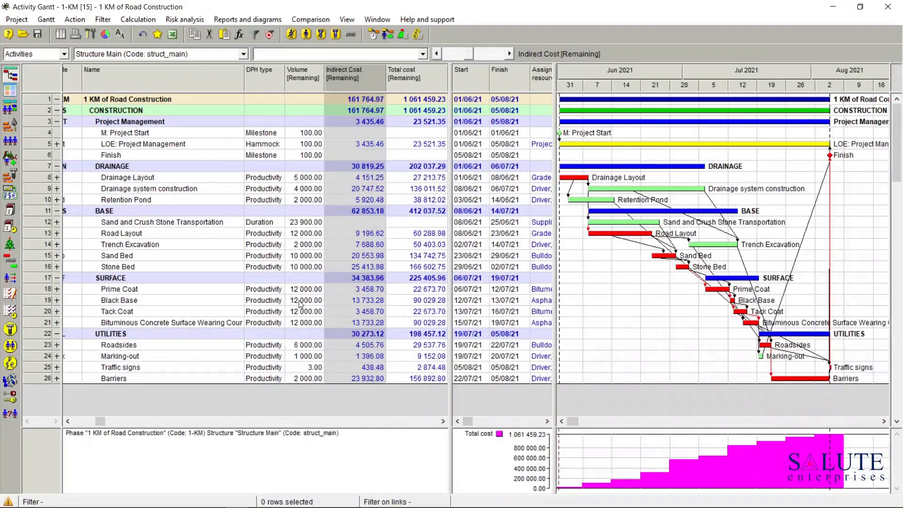